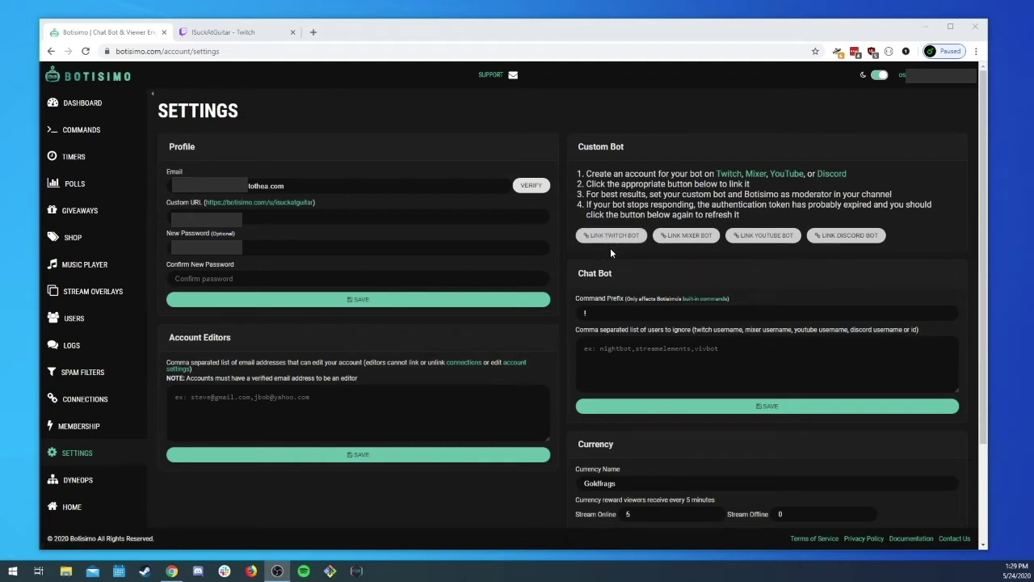
# Start linking a Twitch account as Botisimo's custom bot from the settings page.
pyautogui.click(650, 102)
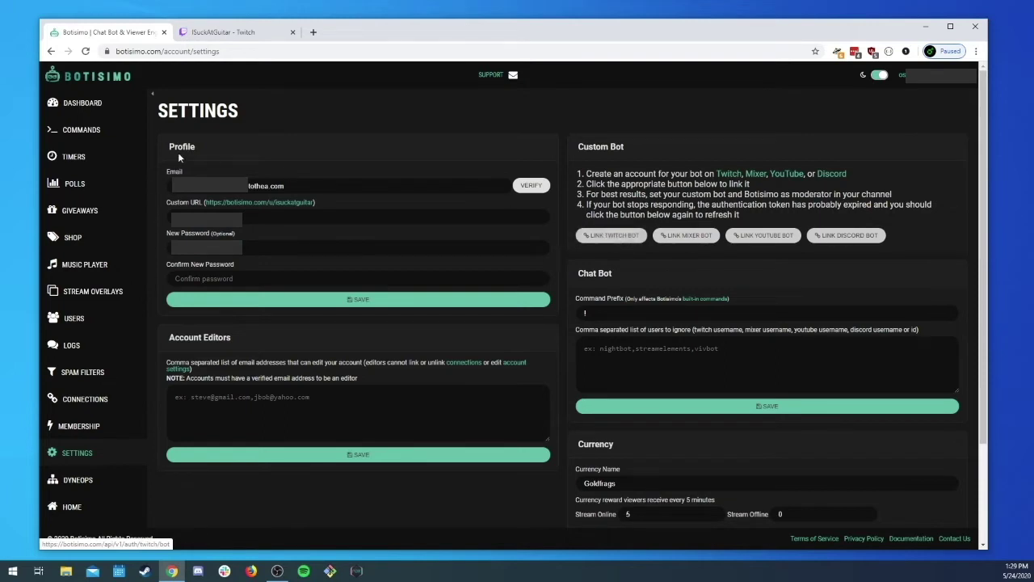
pyautogui.click(216, 32)
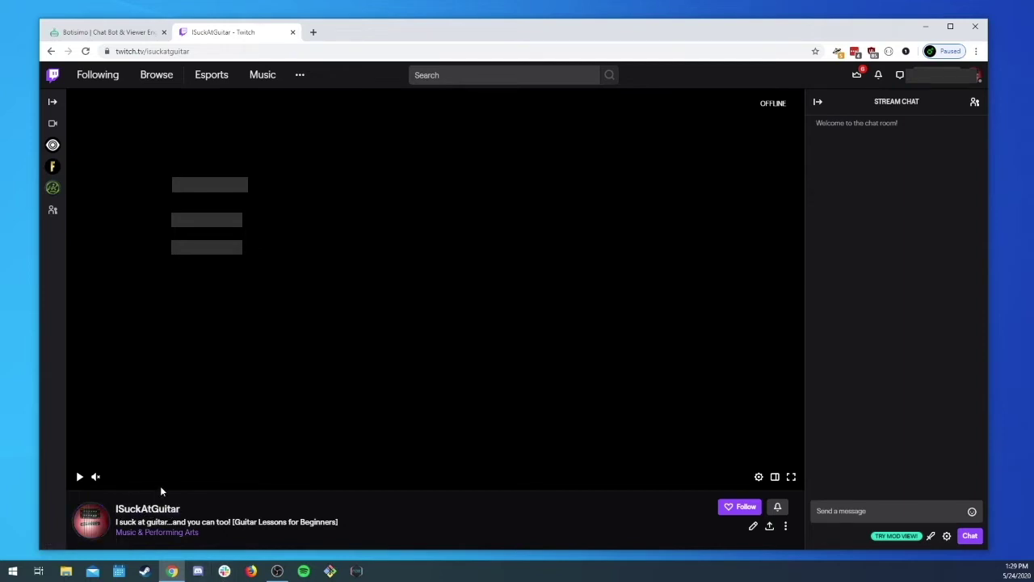
pyautogui.click(111, 33)
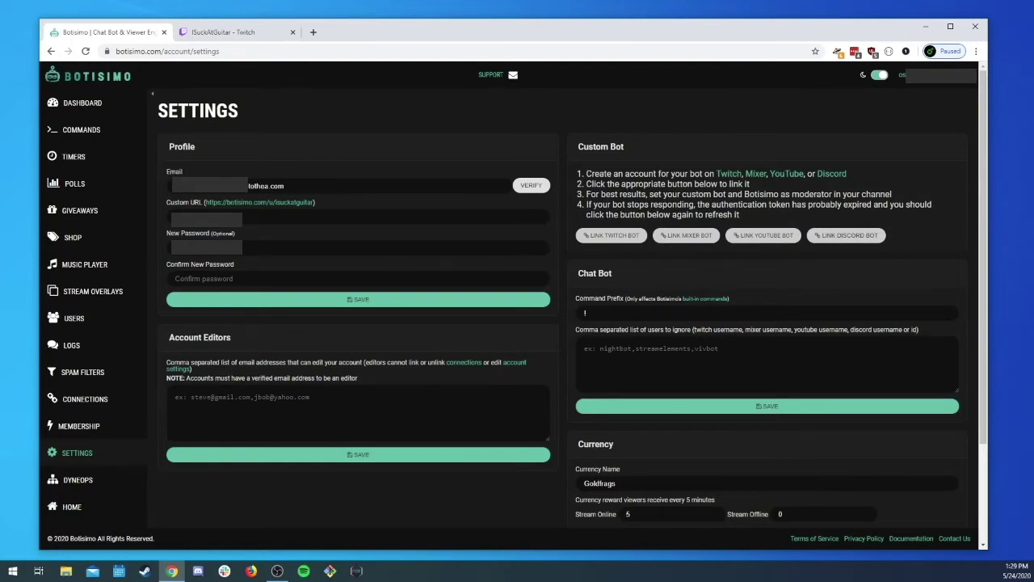
pyautogui.click(611, 237)
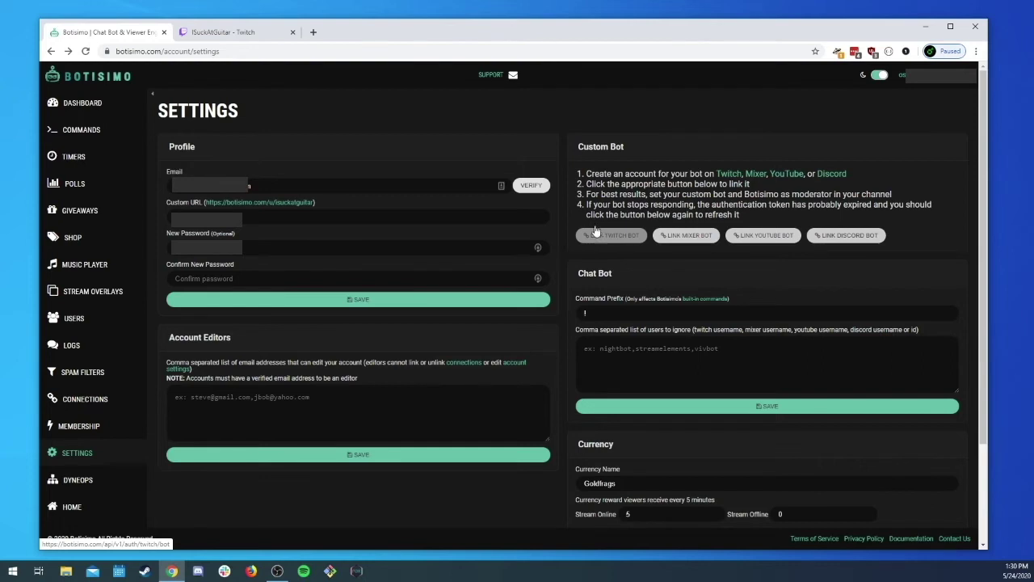
# Log out of Twitch, sign up the bot account 'isuckatguitarbot', and confirm it is signed in.
pyautogui.click(226, 34)
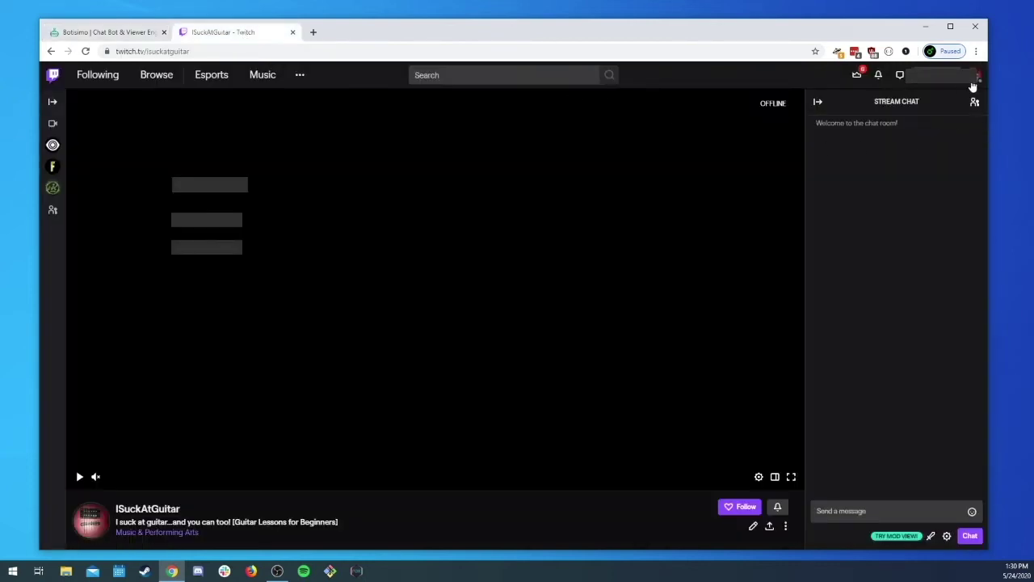
pyautogui.click(975, 77)
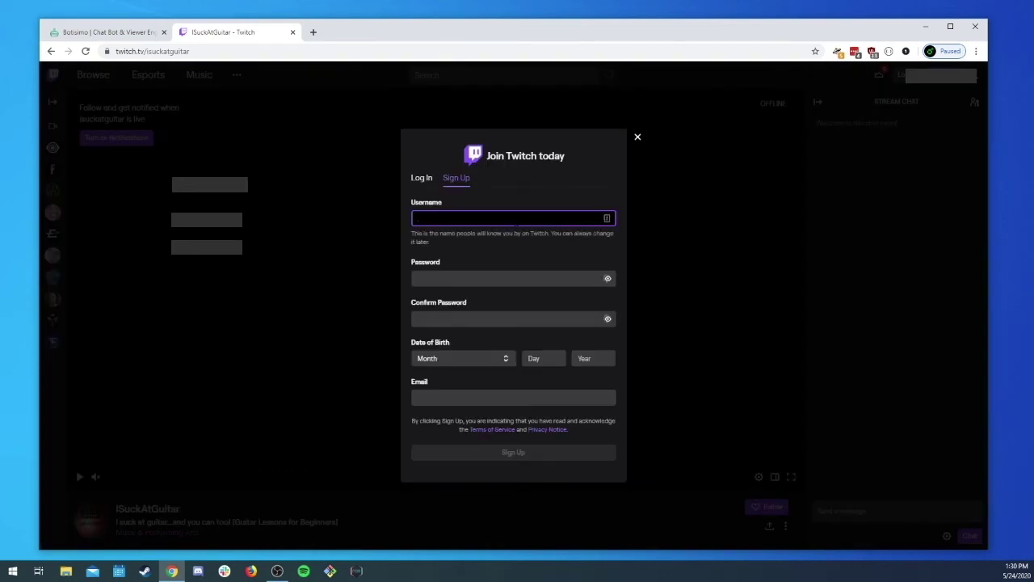
pyautogui.write('isuckatguitarbot')
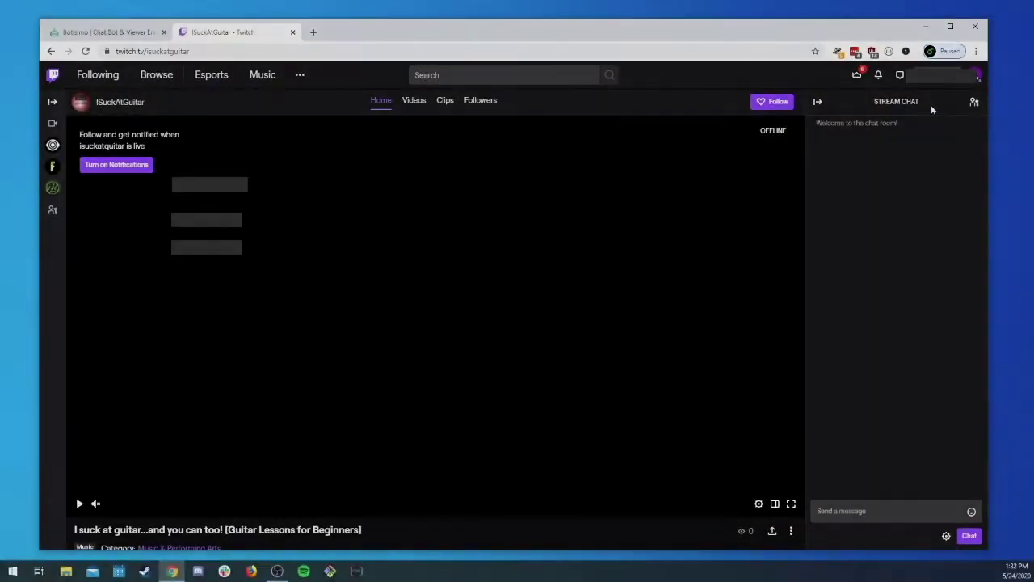
pyautogui.click(974, 81)
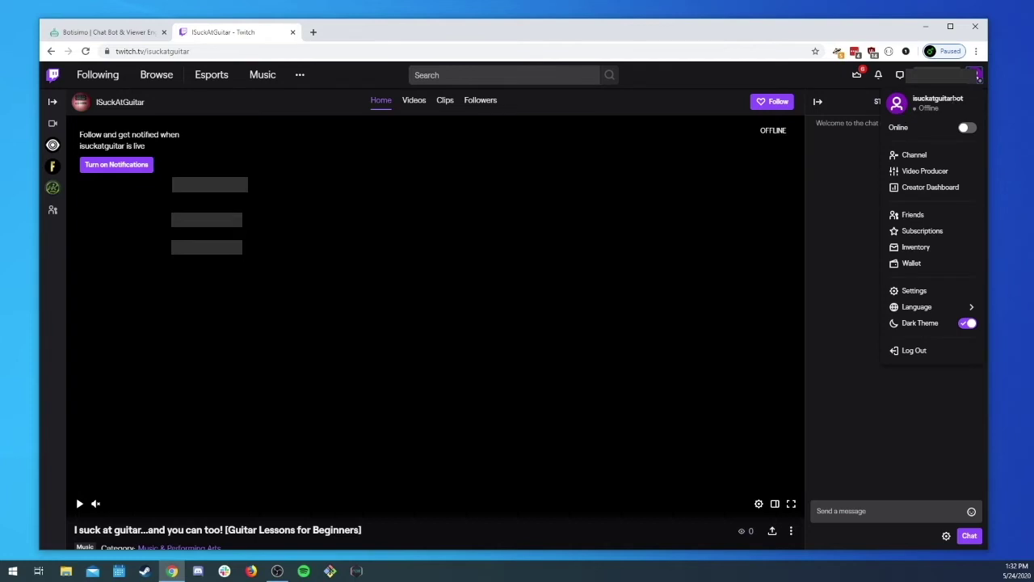
pyautogui.doubleClick(952, 100)
pyautogui.click(648, 285)
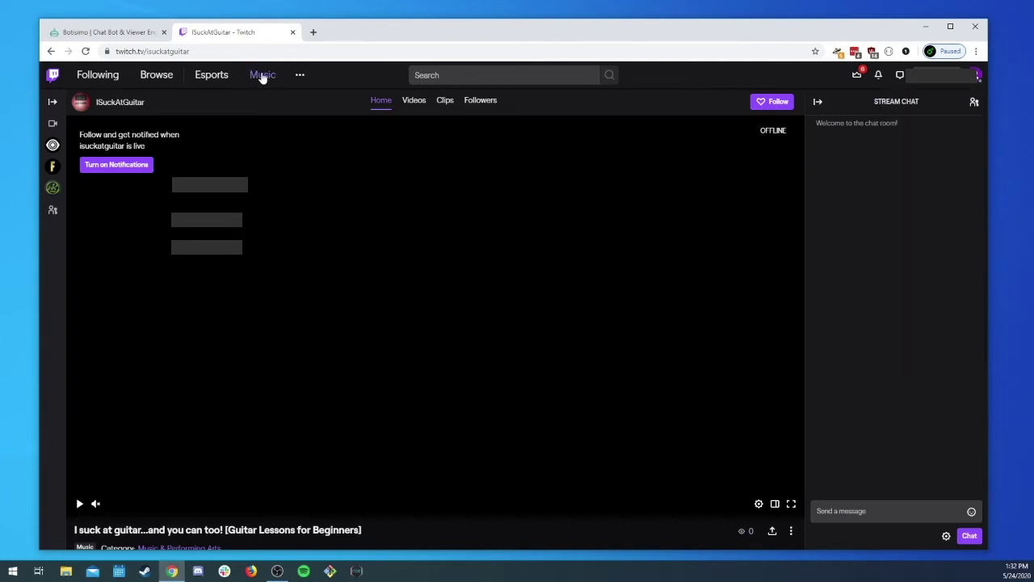
# Authorize Botisimo for the isuckatguitarbot account so it links as the custom Twitch bot.
pyautogui.click(126, 33)
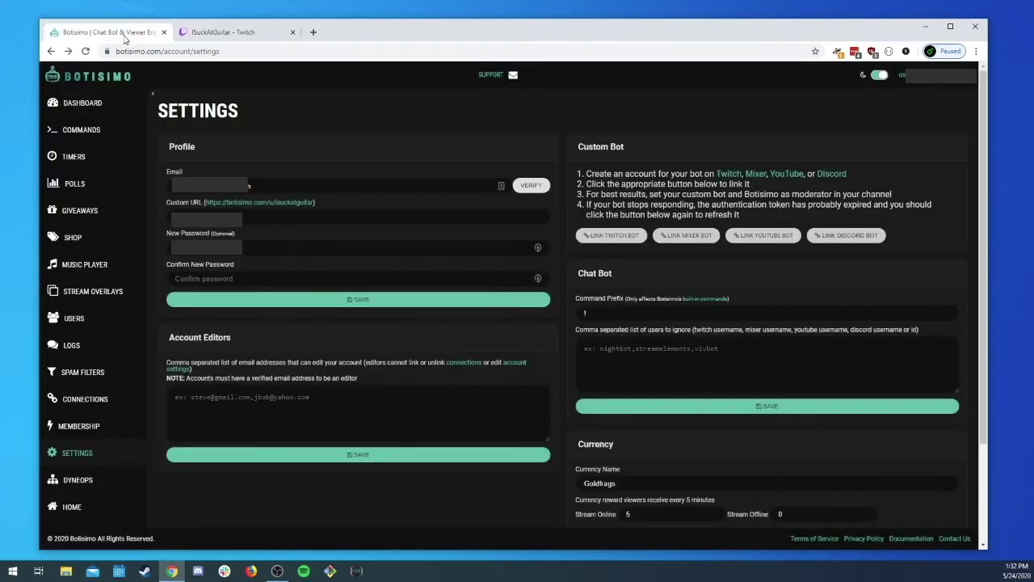
pyautogui.click(618, 240)
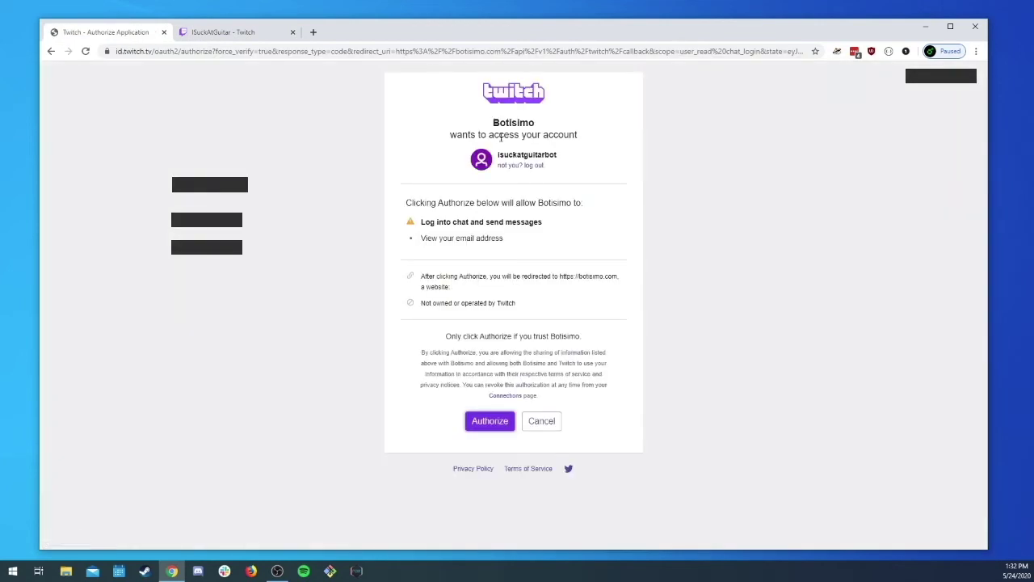
pyautogui.doubleClick(512, 154)
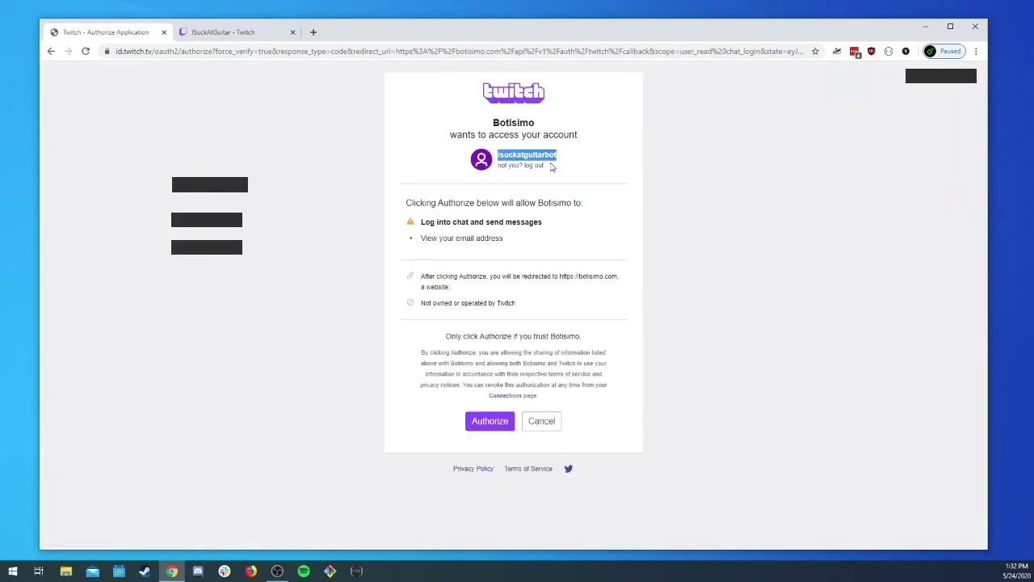
pyautogui.click(488, 425)
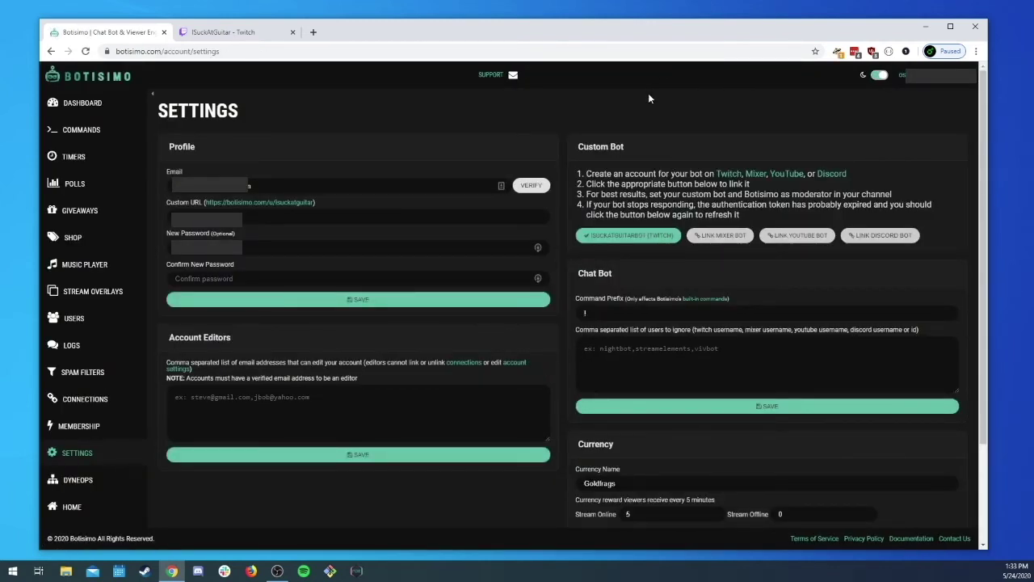
# Sign the isuckatguitarbot account out of Twitch so the channel owner is signed back in.
pyautogui.click(670, 234)
pyautogui.hotkey('ctrl', 'Tab')
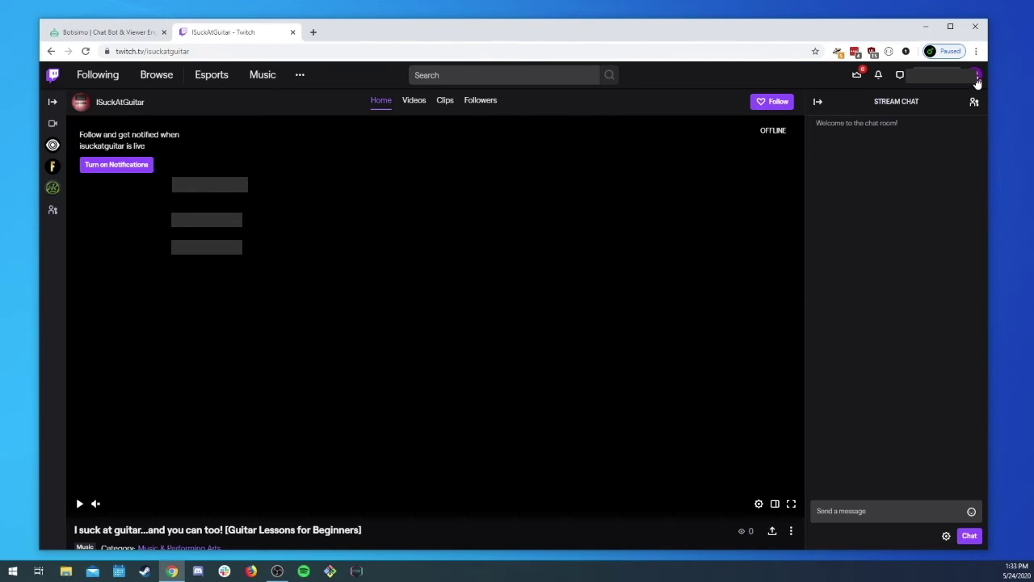
pyautogui.click(976, 77)
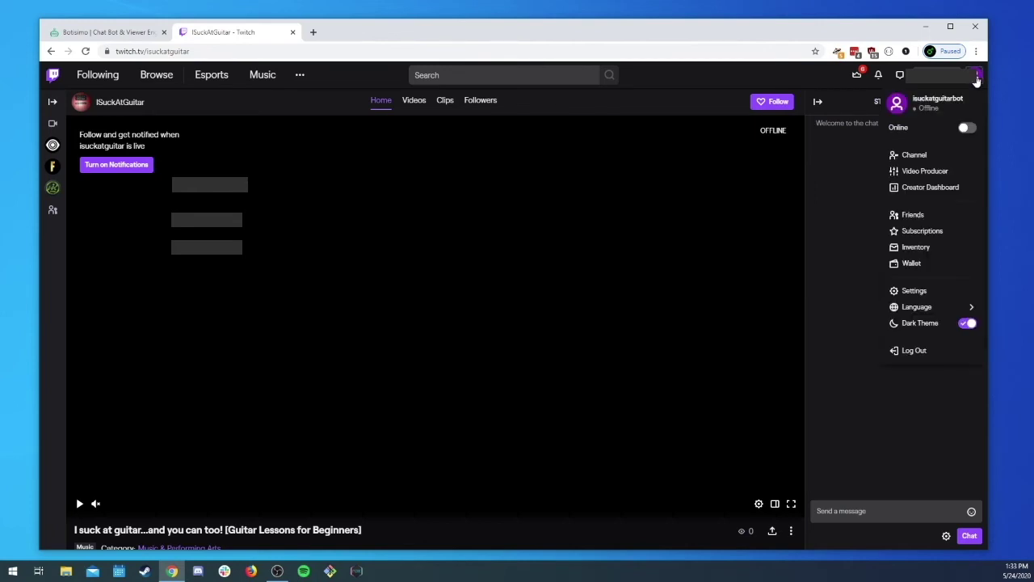
pyautogui.click(911, 350)
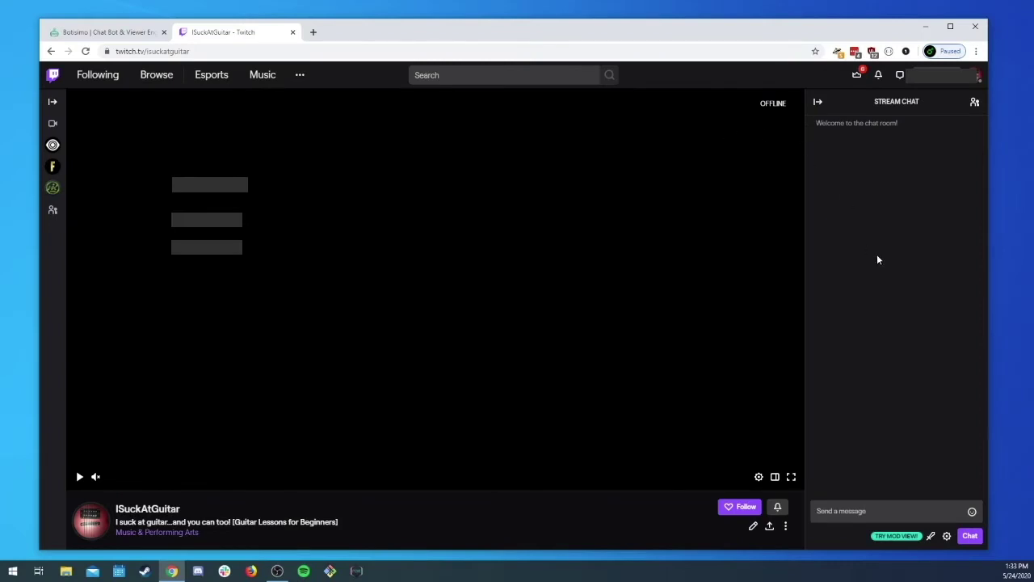
# Send the !ping command in the channel's Twitch chat.
pyautogui.click(833, 509)
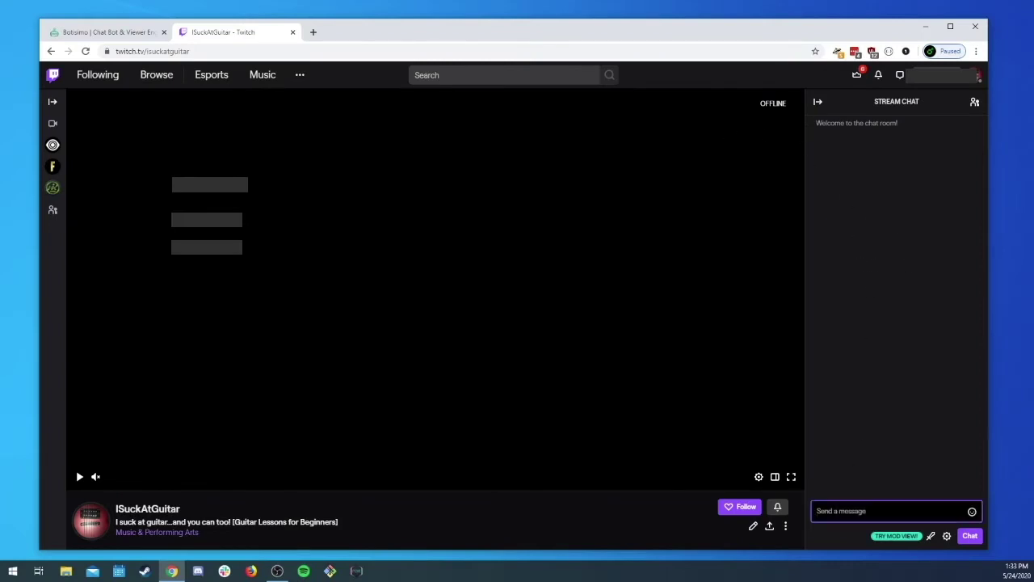
pyautogui.write('!ping')
pyautogui.press('Return')
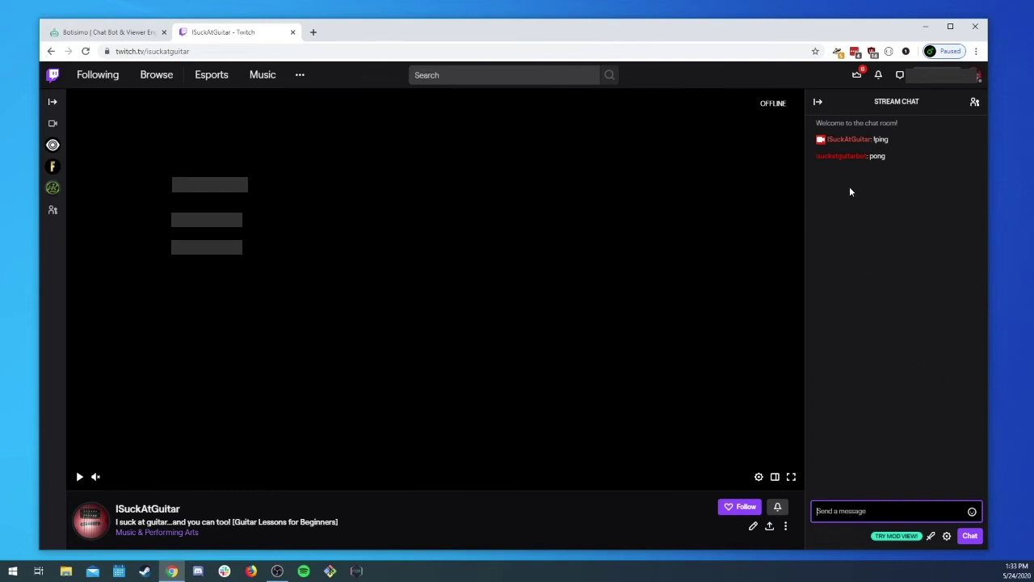
# Make the bot account a moderator from its user card, then send !ping again to test.
pyautogui.click(833, 159)
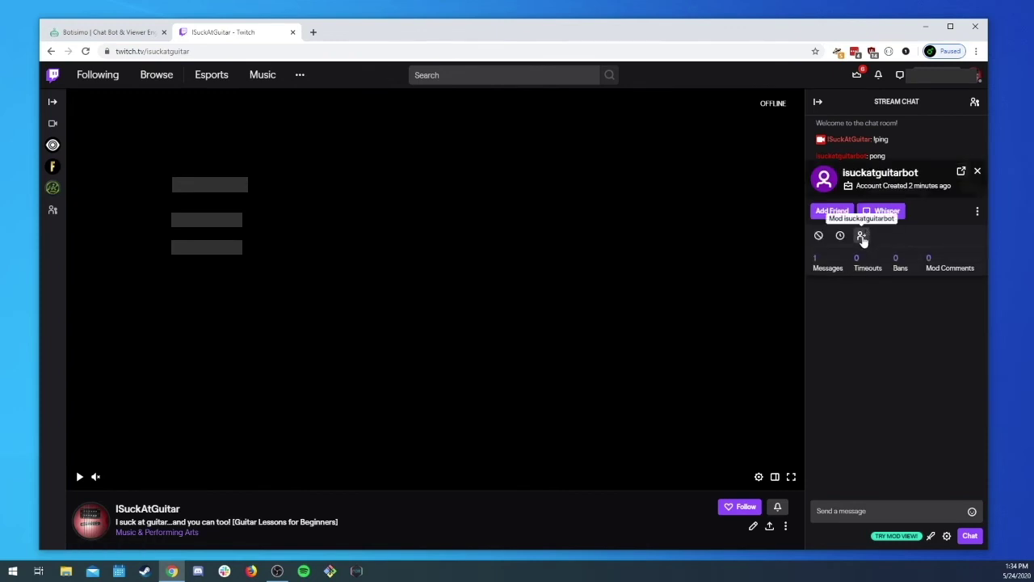
pyautogui.click(861, 236)
pyautogui.click(840, 511)
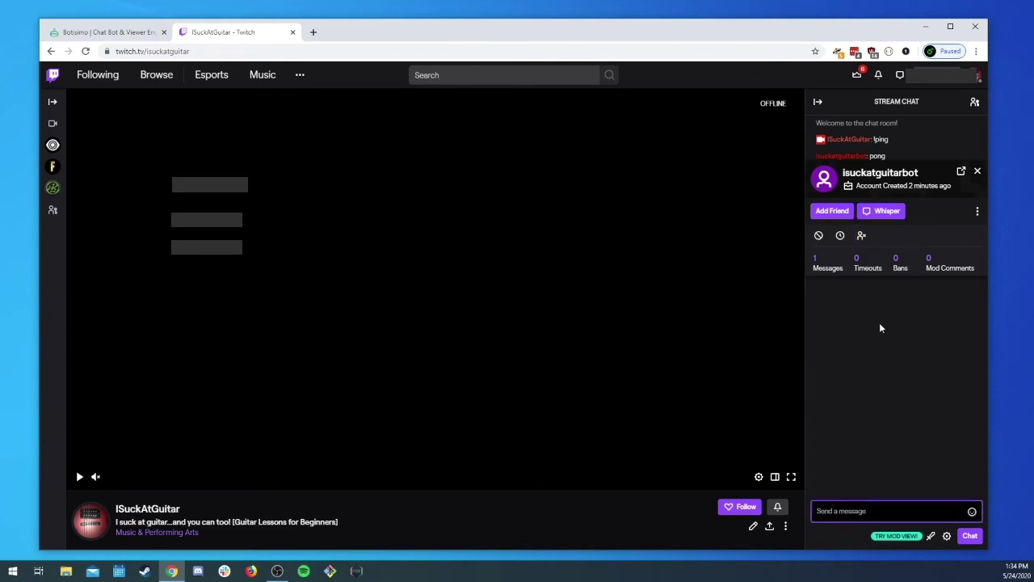
pyautogui.click(978, 171)
pyautogui.click(917, 518)
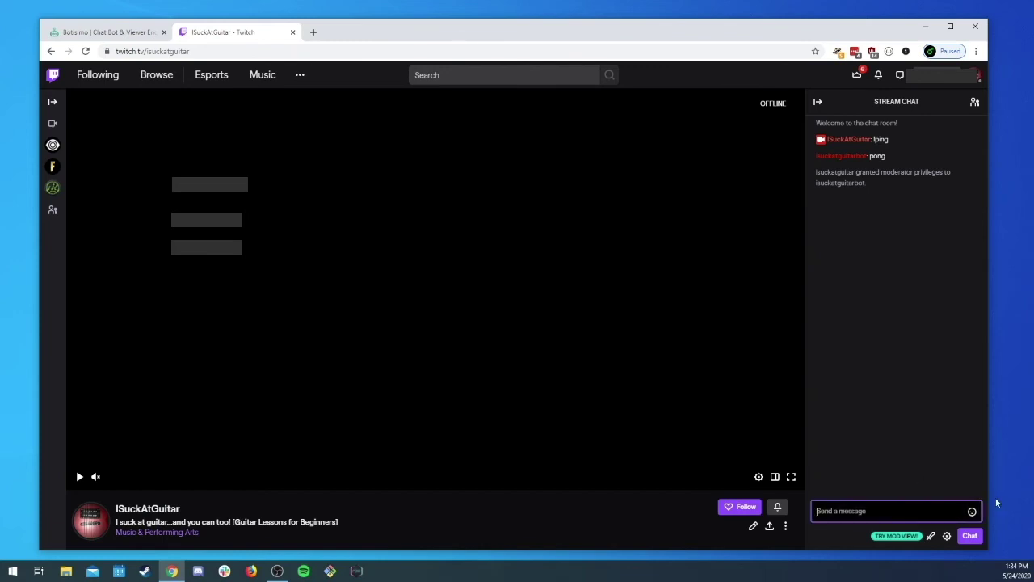
pyautogui.write('!ping')
pyautogui.press('Return')
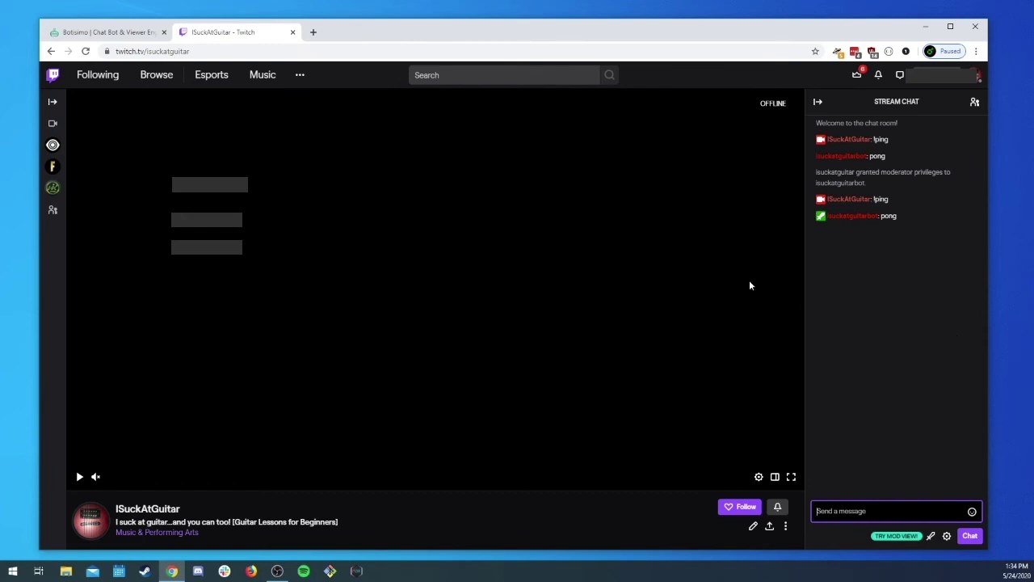
# Start unlinking the custom Twitch bot in Botisimo, then cancel to keep it linked.
pyautogui.click(122, 33)
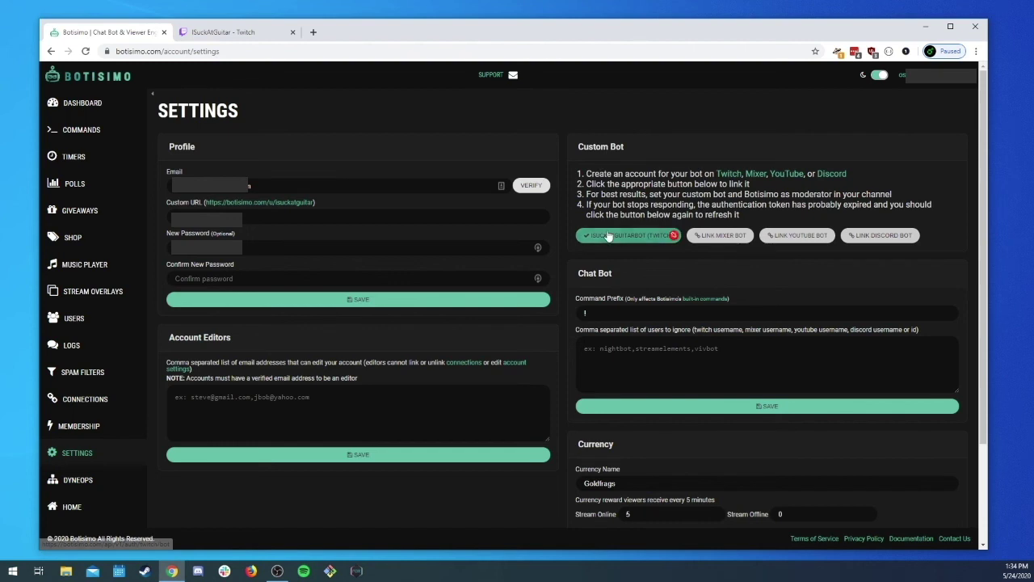
pyautogui.click(674, 235)
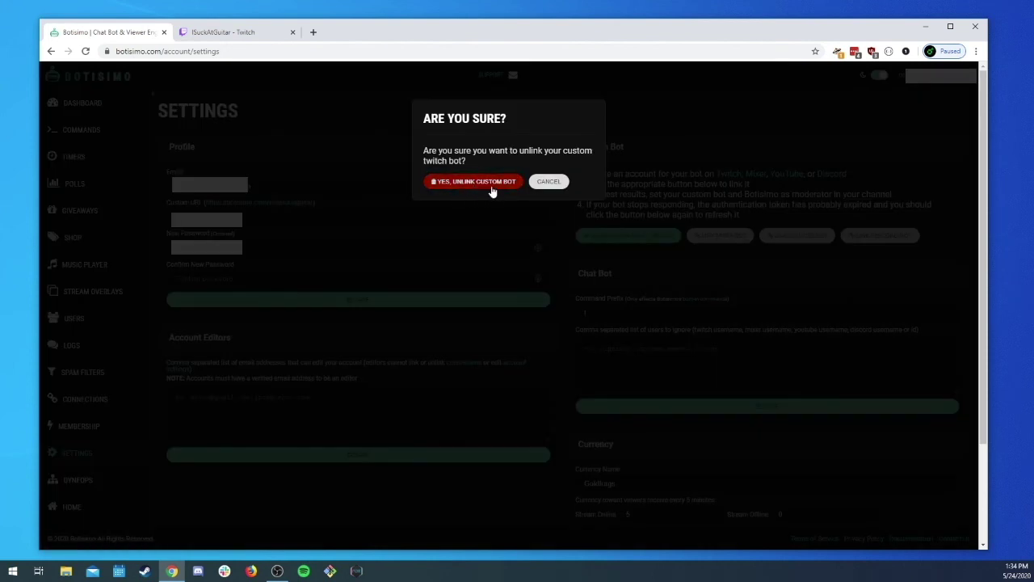
pyautogui.click(547, 183)
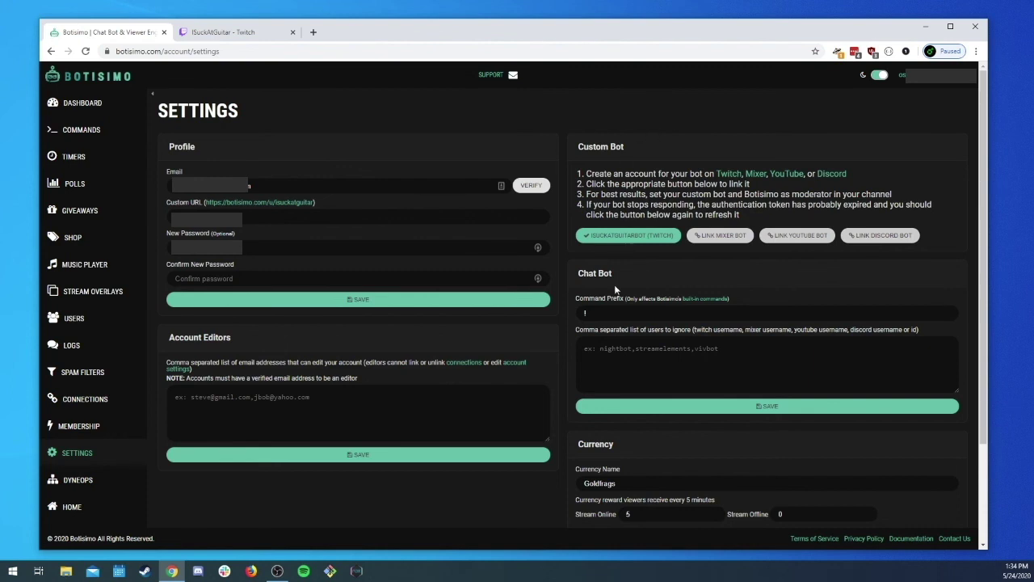
pyautogui.moveTo(629, 240)
pyautogui.click(630, 242)
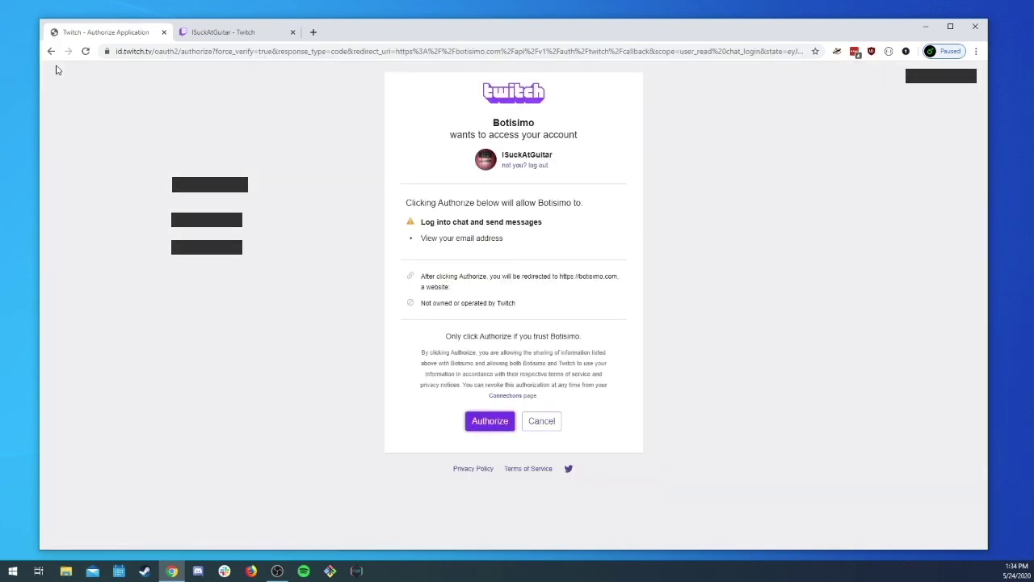
pyautogui.doubleClick(549, 153)
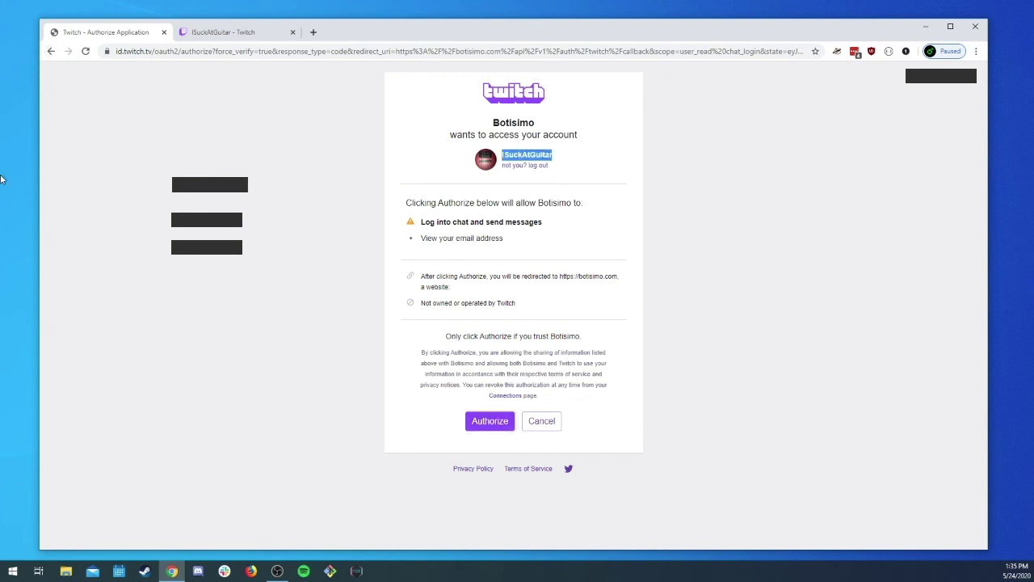
pyautogui.click(302, 192)
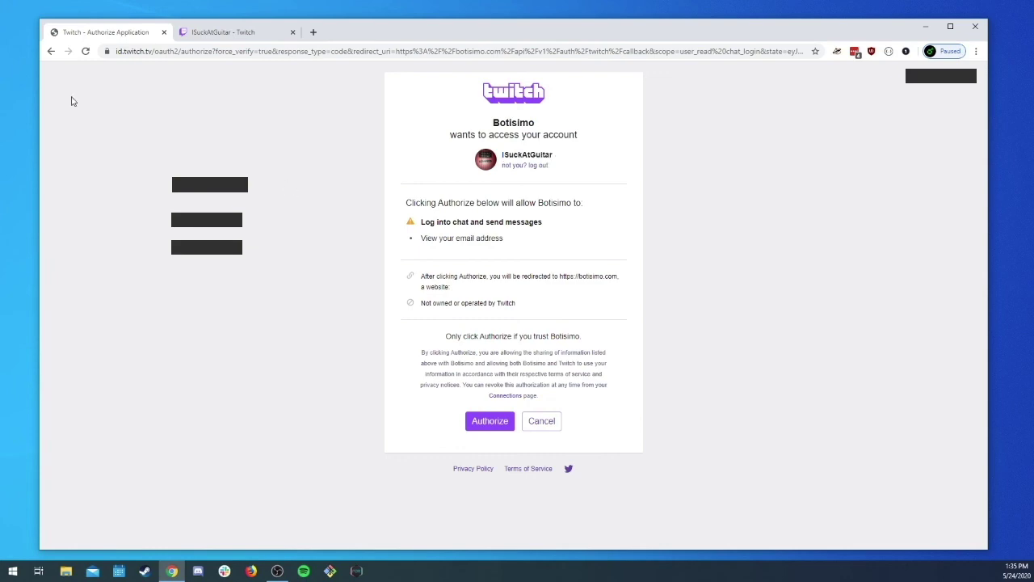
pyautogui.click(51, 51)
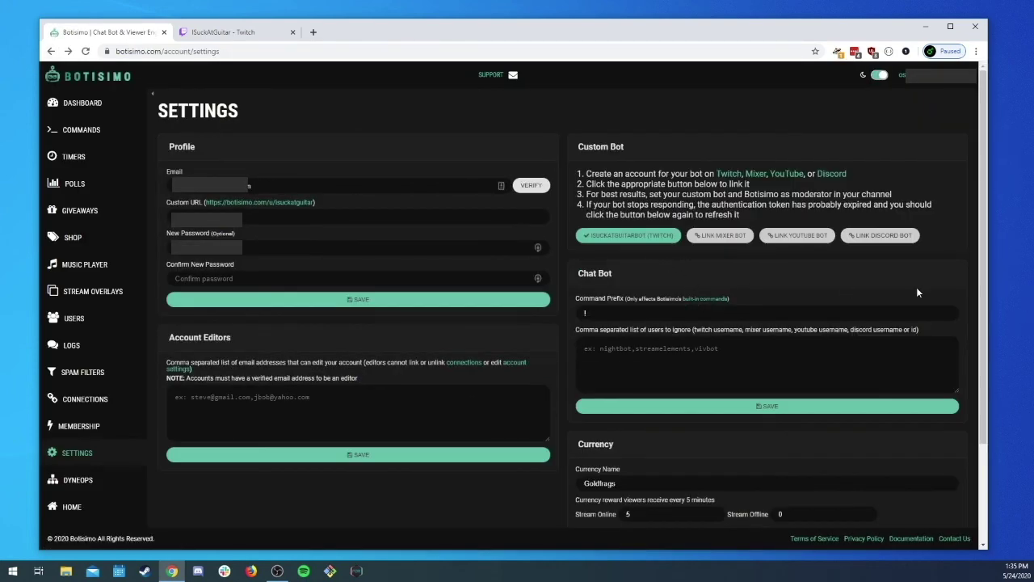